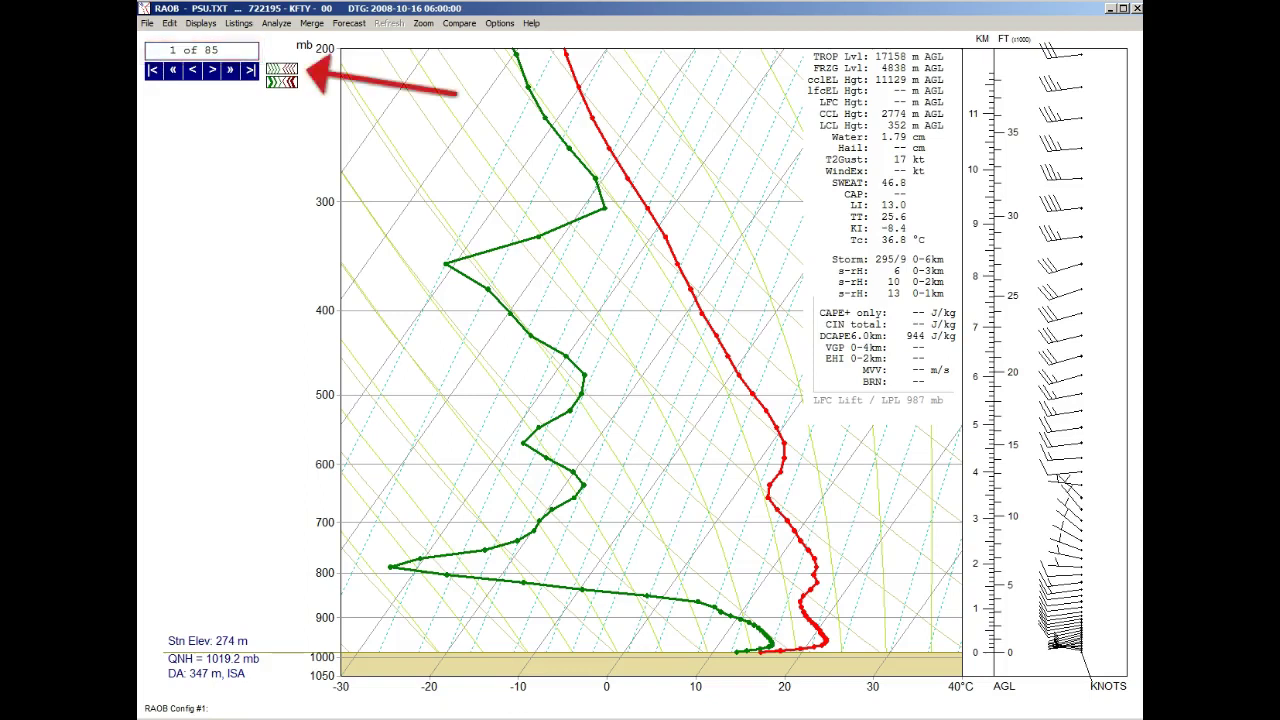
Advance from the overlaid soundings to record 7 of 85 (16 Oct 2008 12:00) as a single skew-T.
click(283, 76)
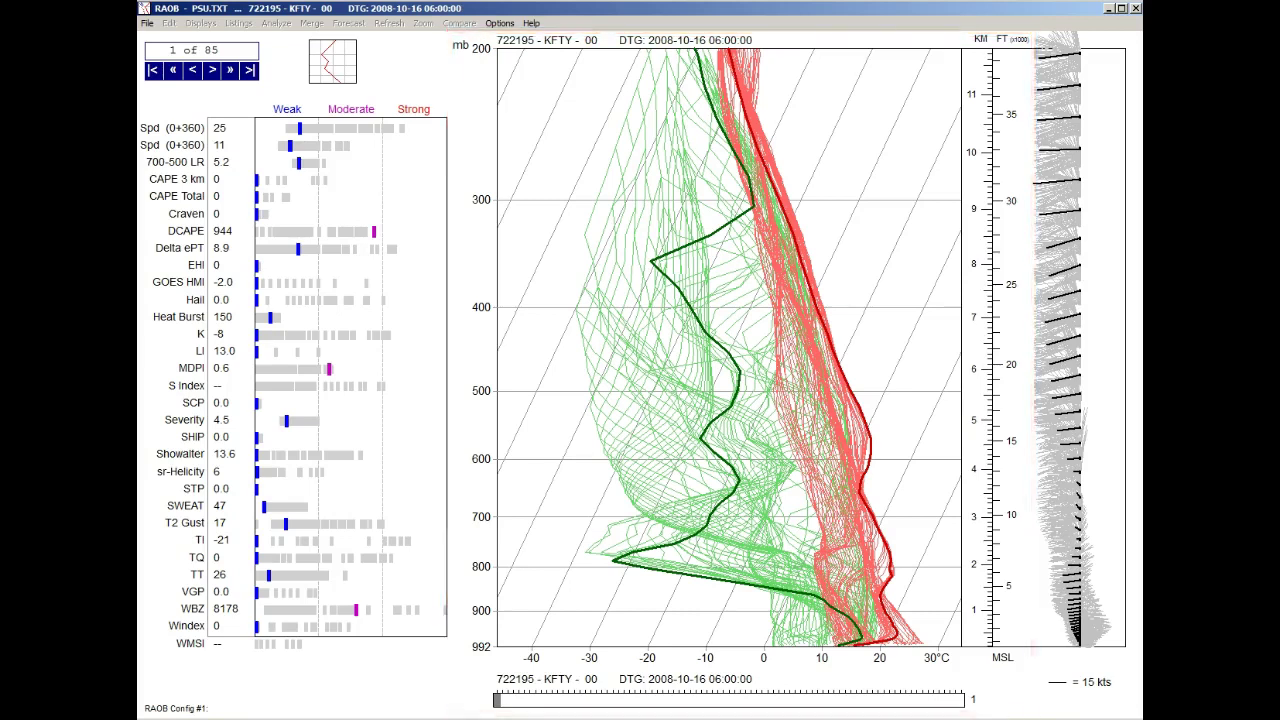
click(212, 70)
click(212, 70)
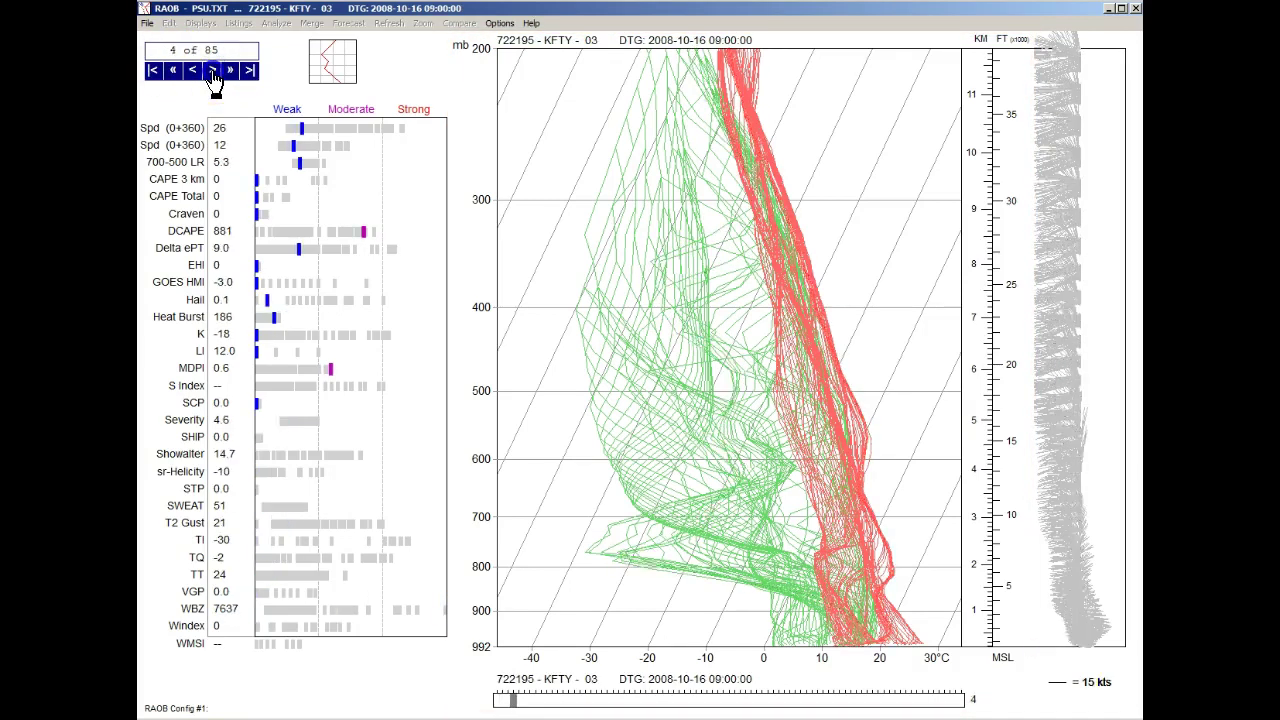
click(212, 70)
mouse_move(319, 50)
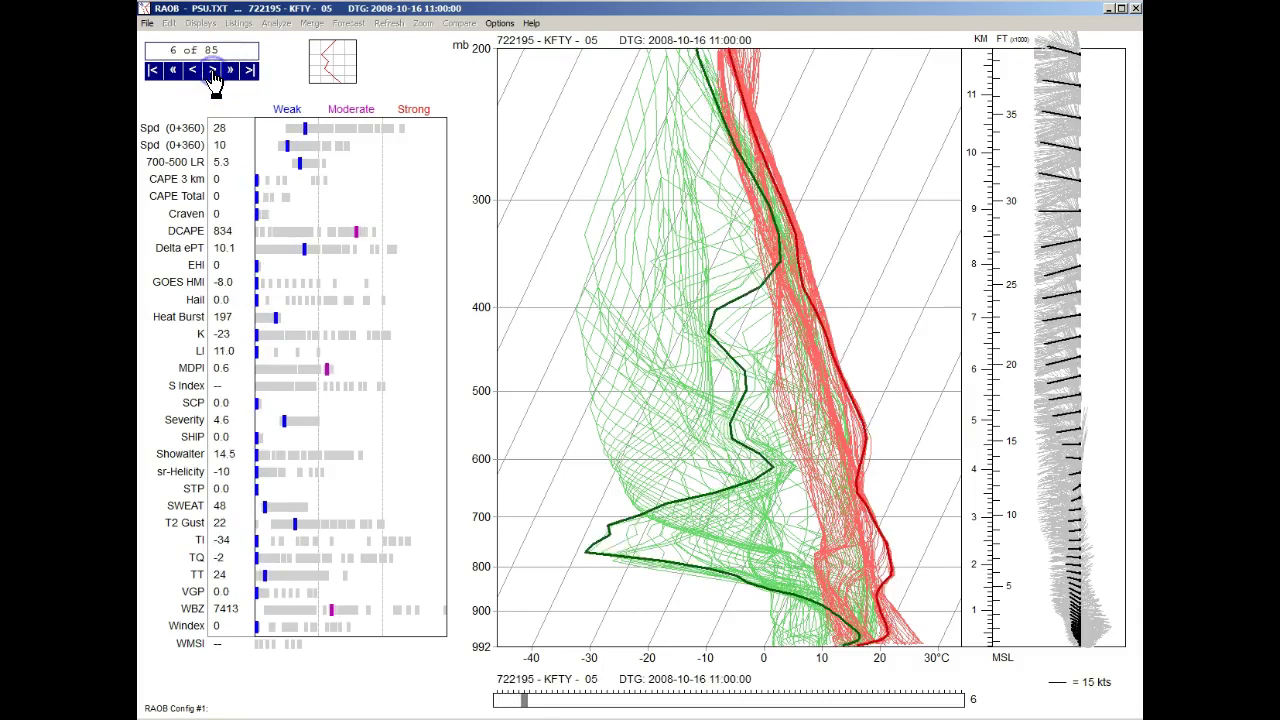
click(319, 52)
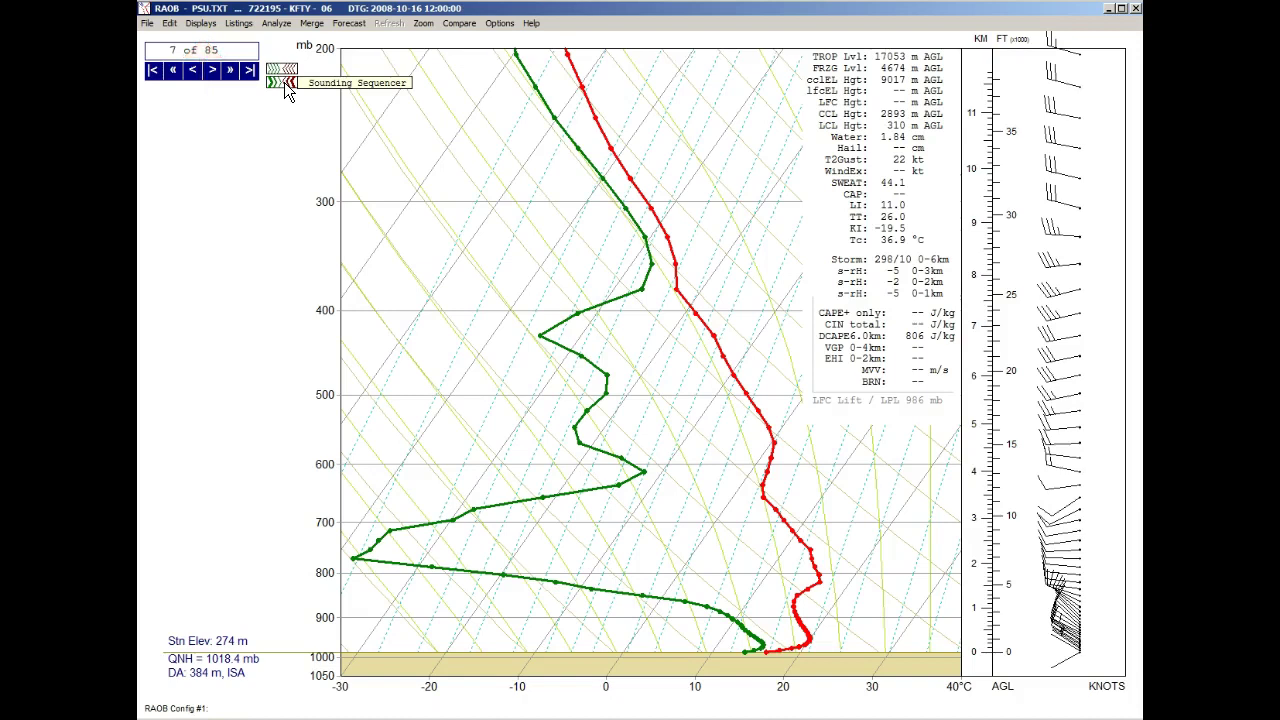
Run the Sounding Sequencer to stack all 85 KFTY temperature and dewpoint profiles in 3D.
click(284, 82)
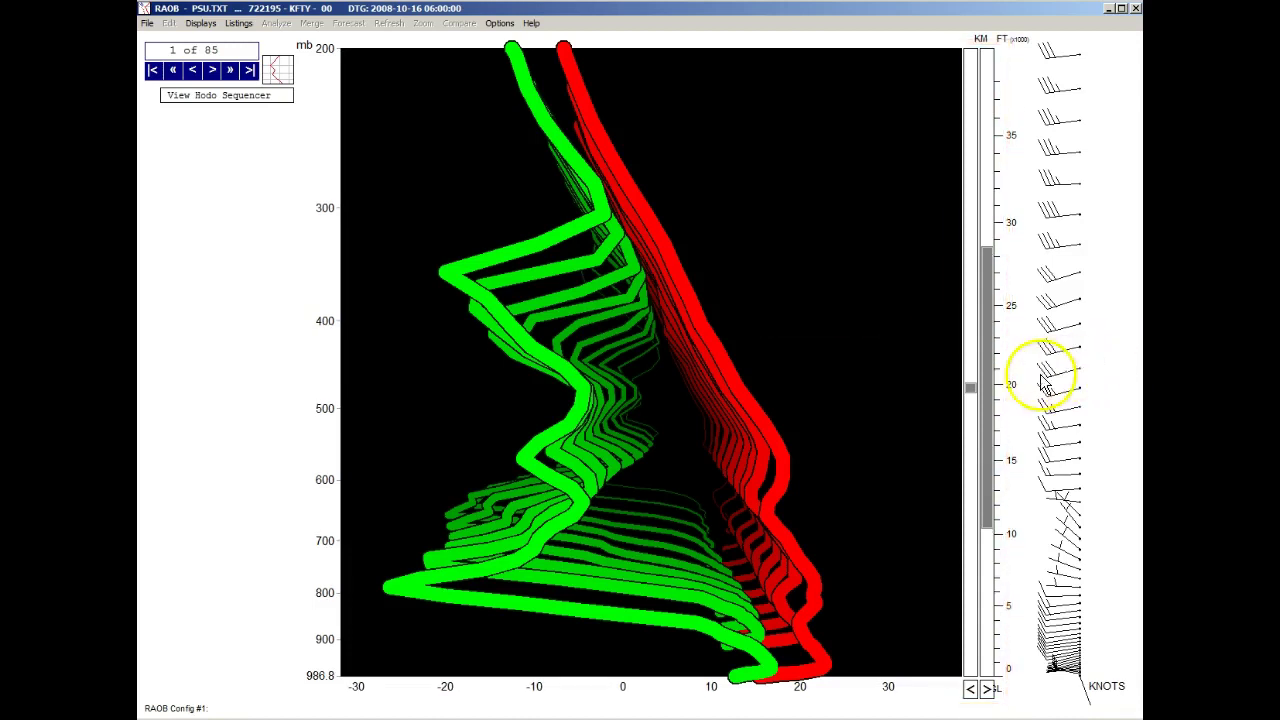
drag(971, 392, 970, 622)
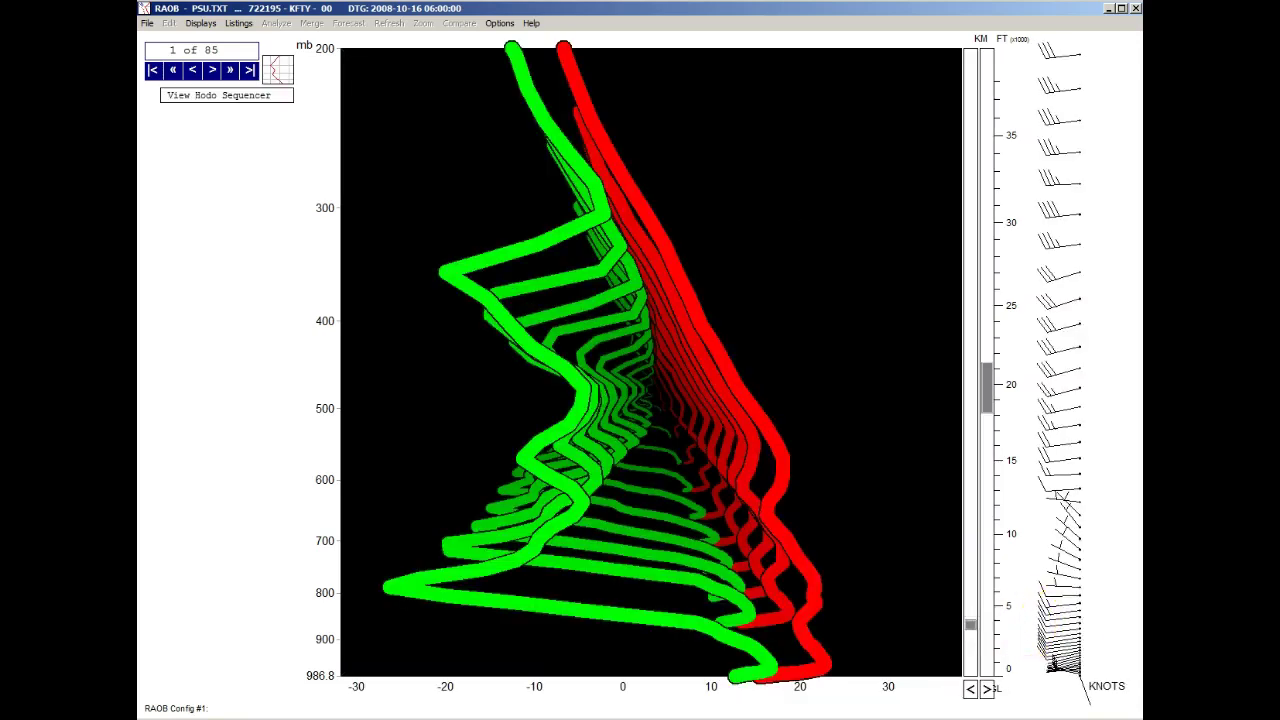
drag(970, 625, 968, 72)
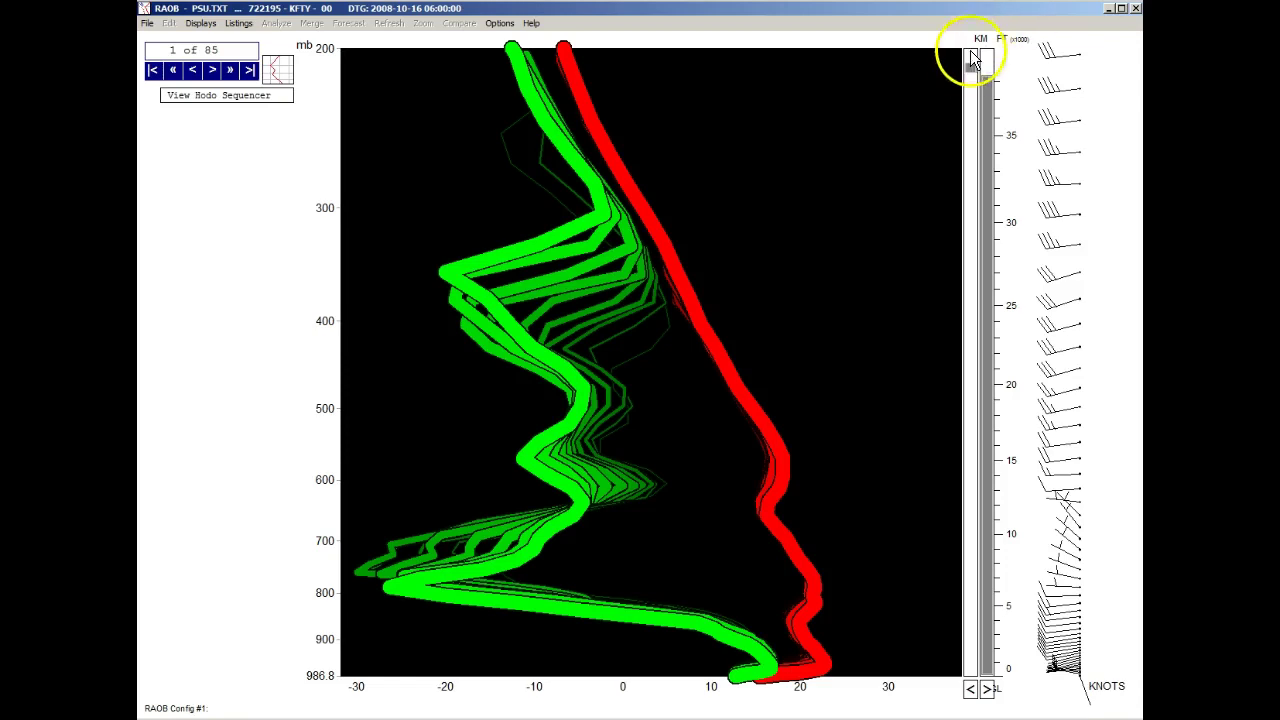
drag(969, 67, 967, 386)
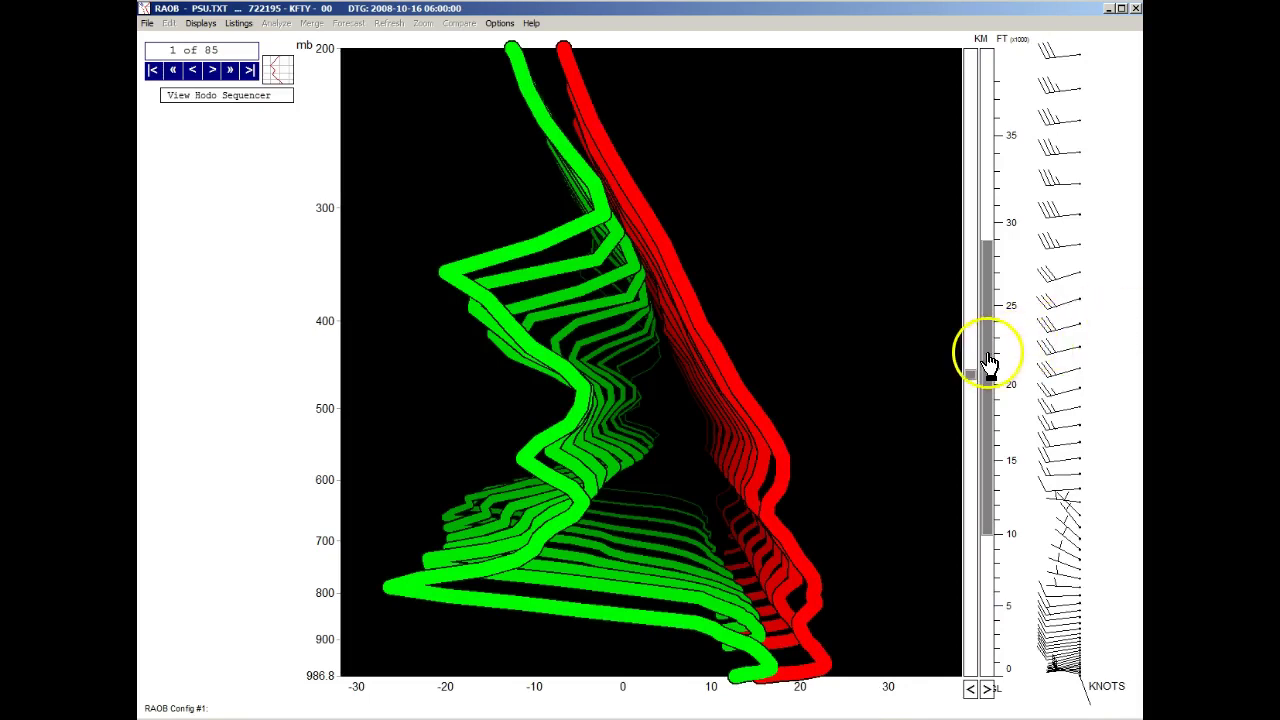
mouse_move(987, 362)
mouse_down()
mouse_move(986, 409)
mouse_move(988, 343)
mouse_move(983, 563)
mouse_move(995, 620)
mouse_up()
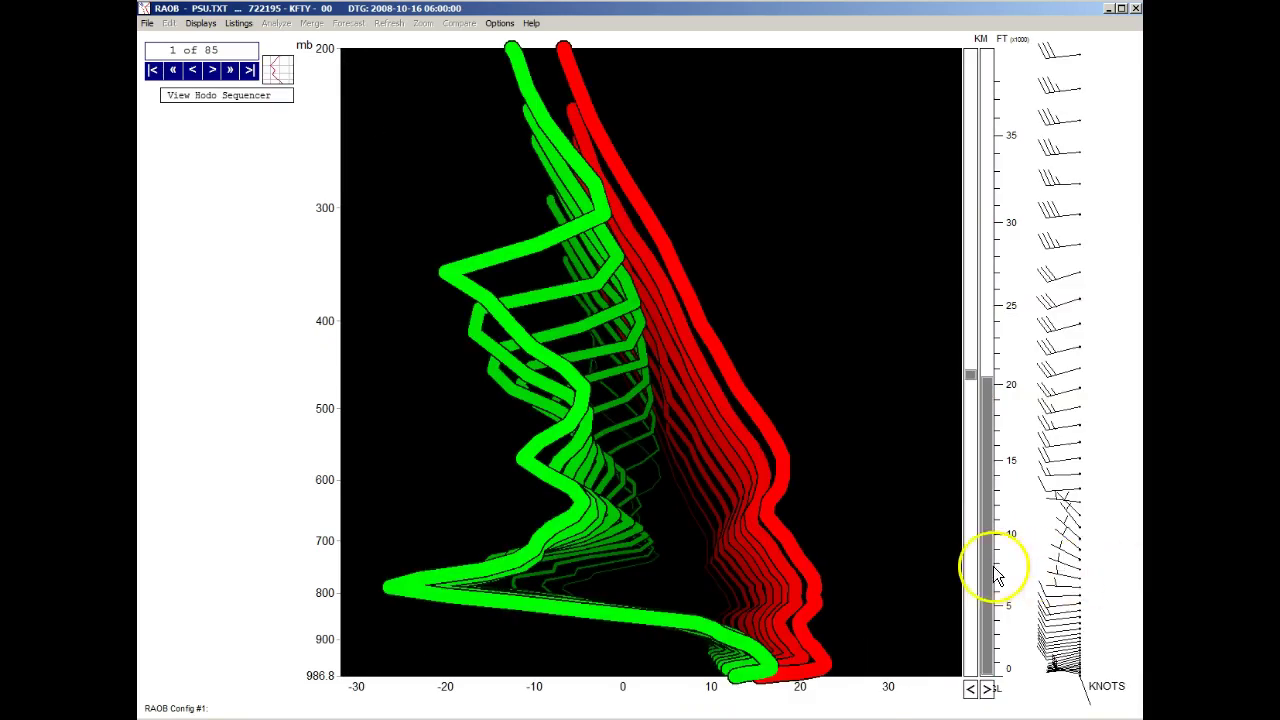
mouse_move(1000, 571)
mouse_down()
mouse_move(1003, 220)
mouse_move(987, 197)
mouse_move(989, 394)
mouse_up()
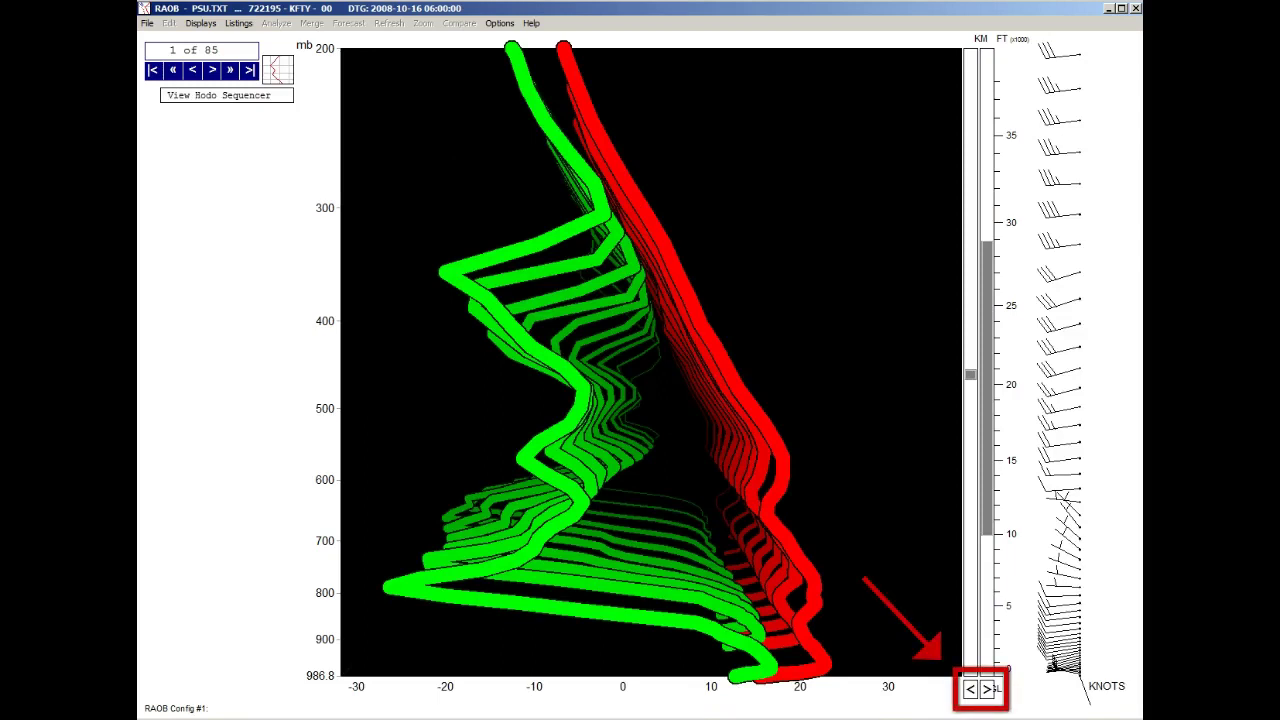
click(970, 690)
click(970, 690)
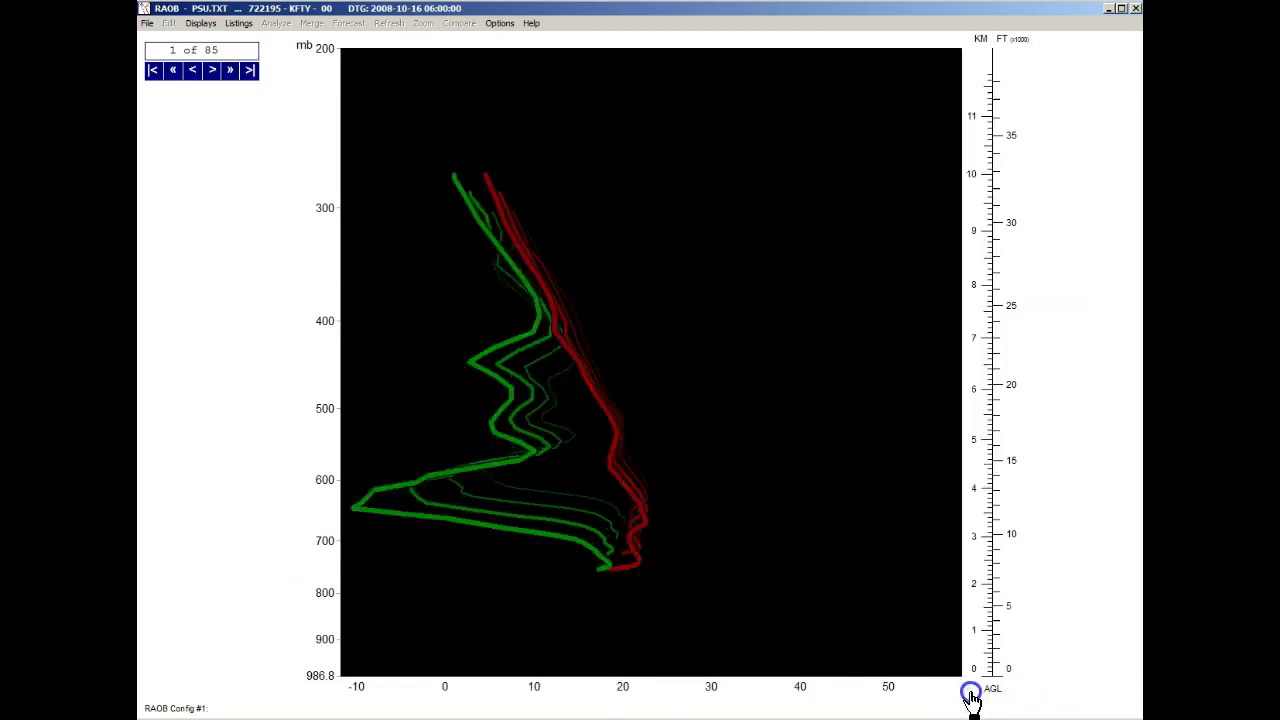
click(987, 690)
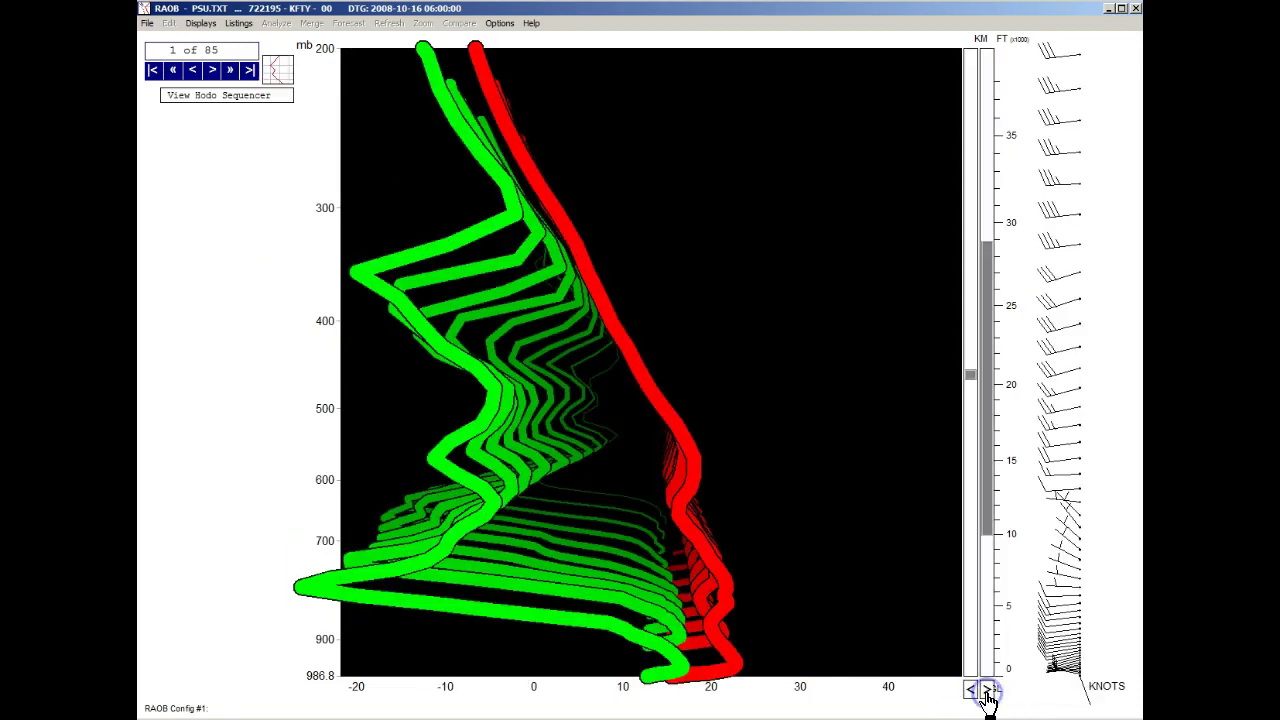
click(987, 690)
click(987, 690)
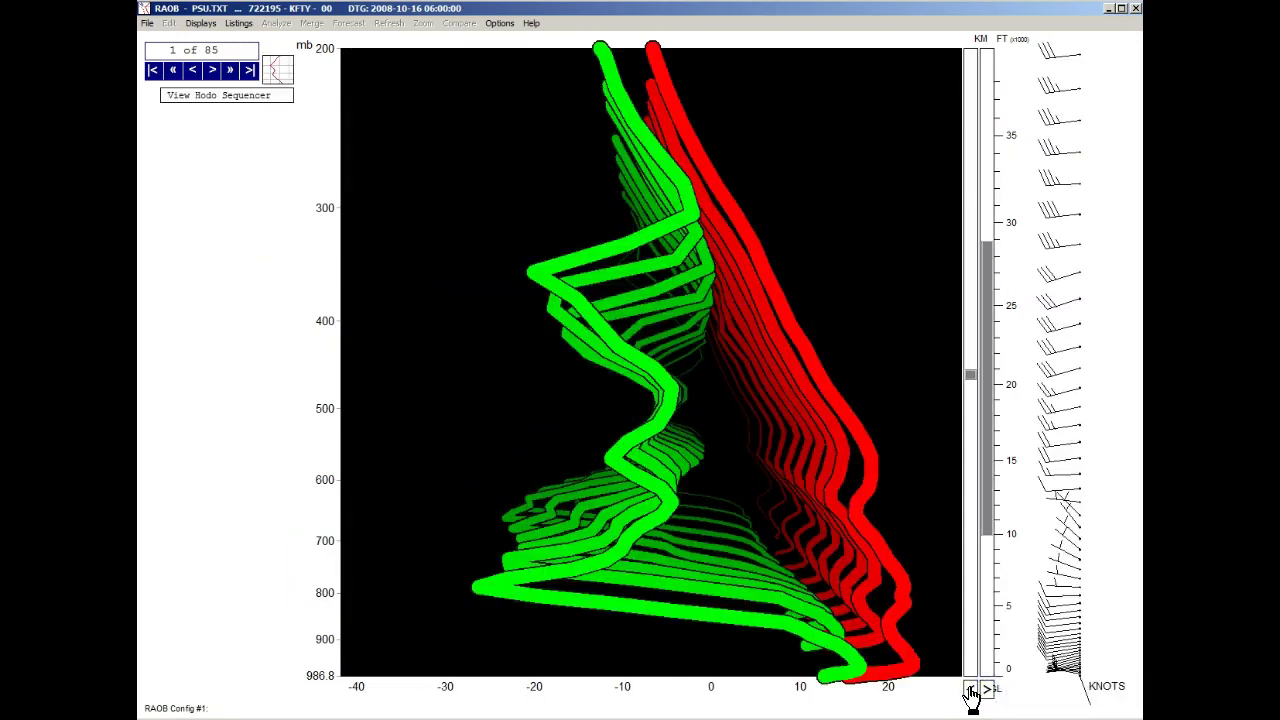
click(970, 689)
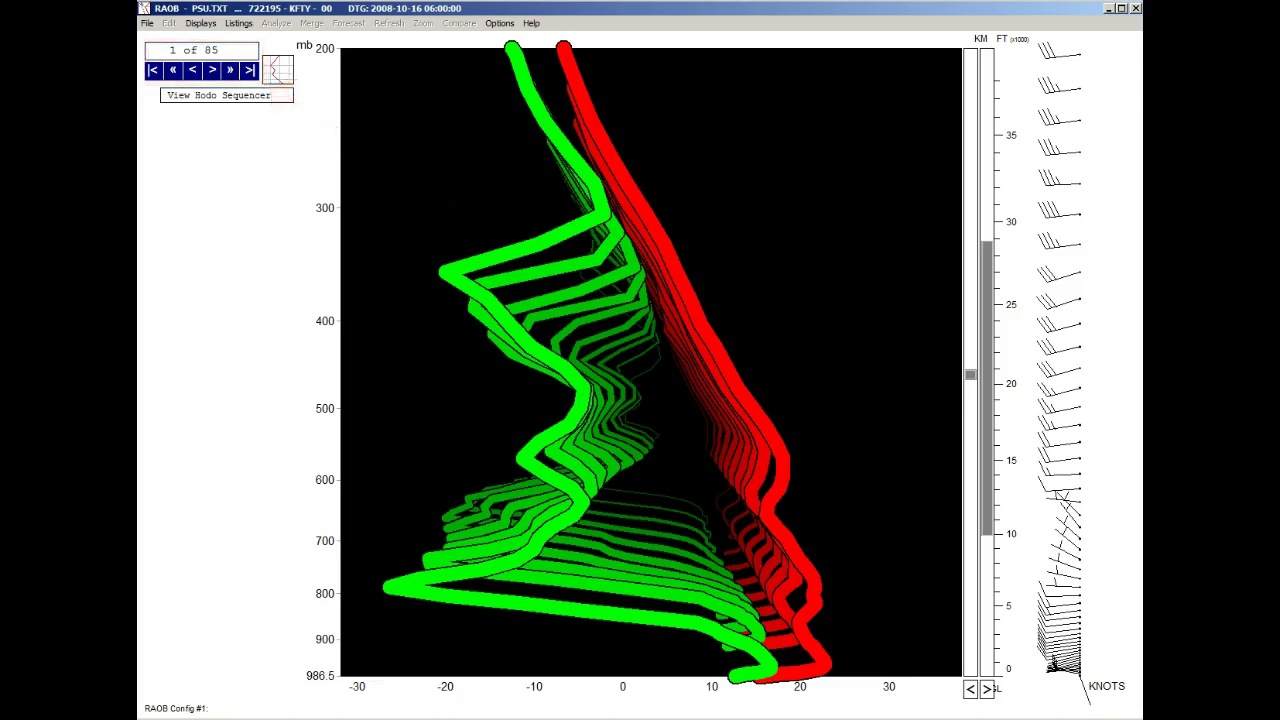
click(212, 71)
click(212, 71)
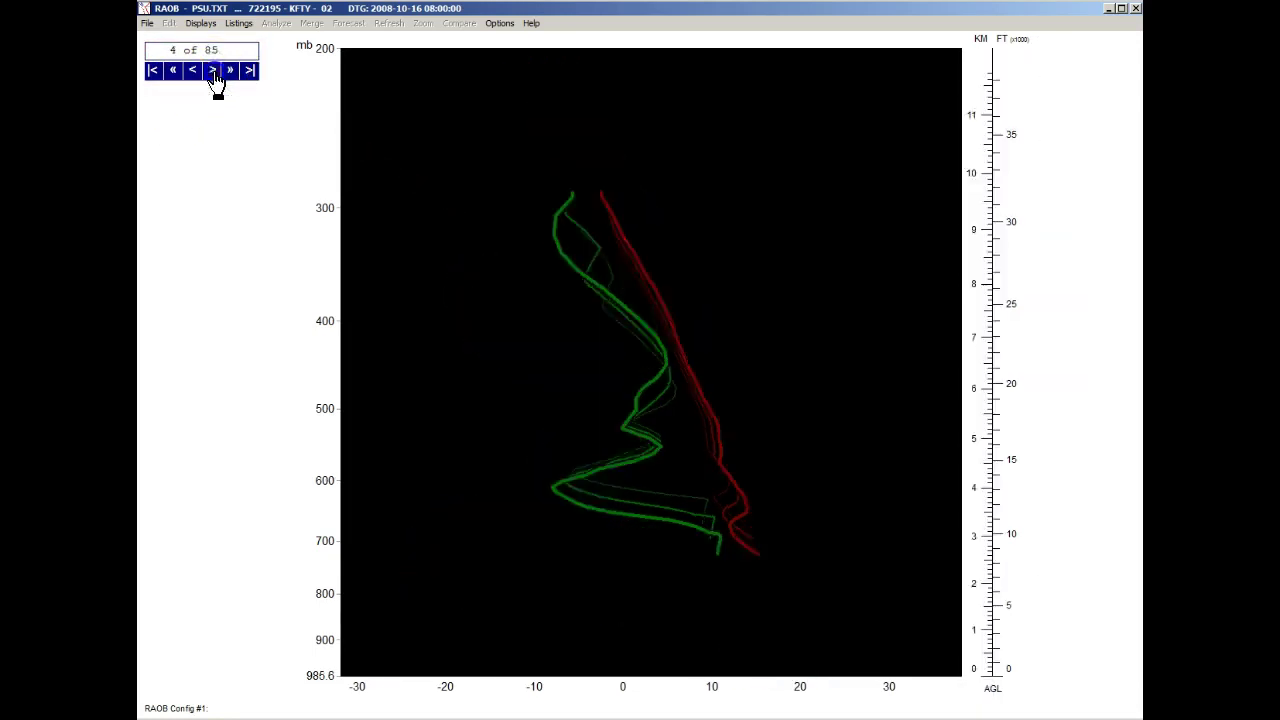
click(193, 72)
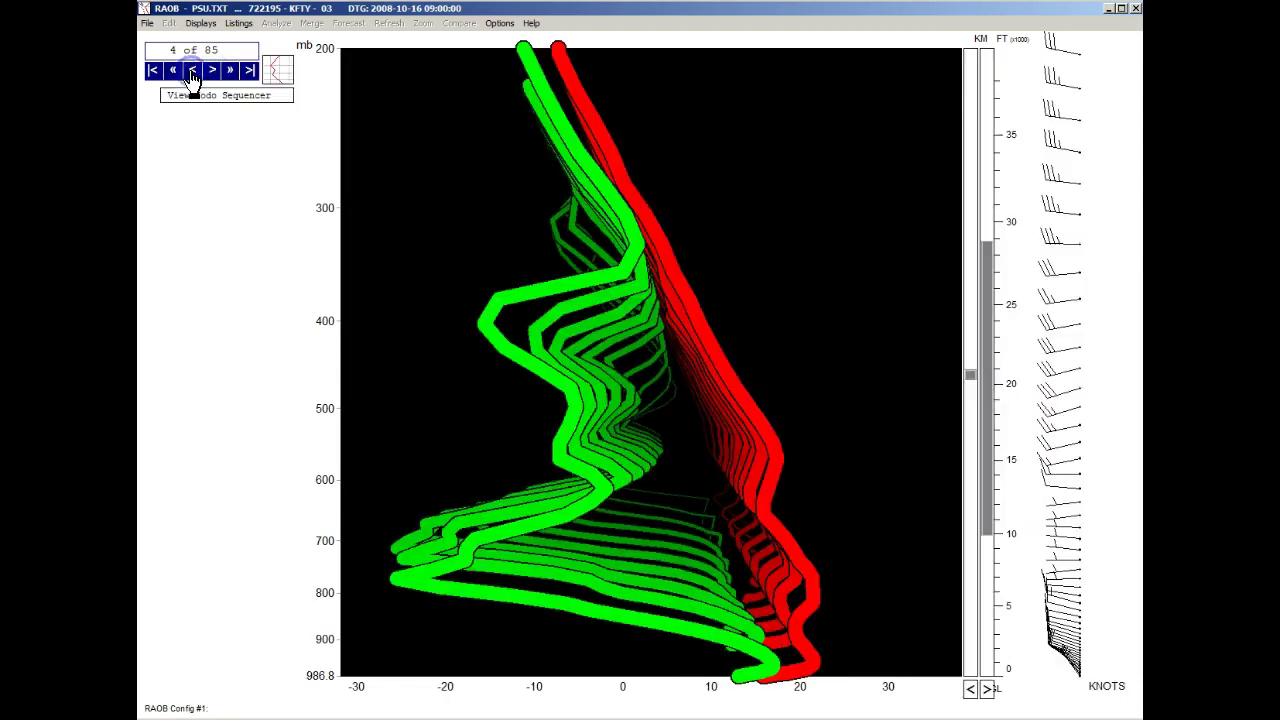
click(193, 72)
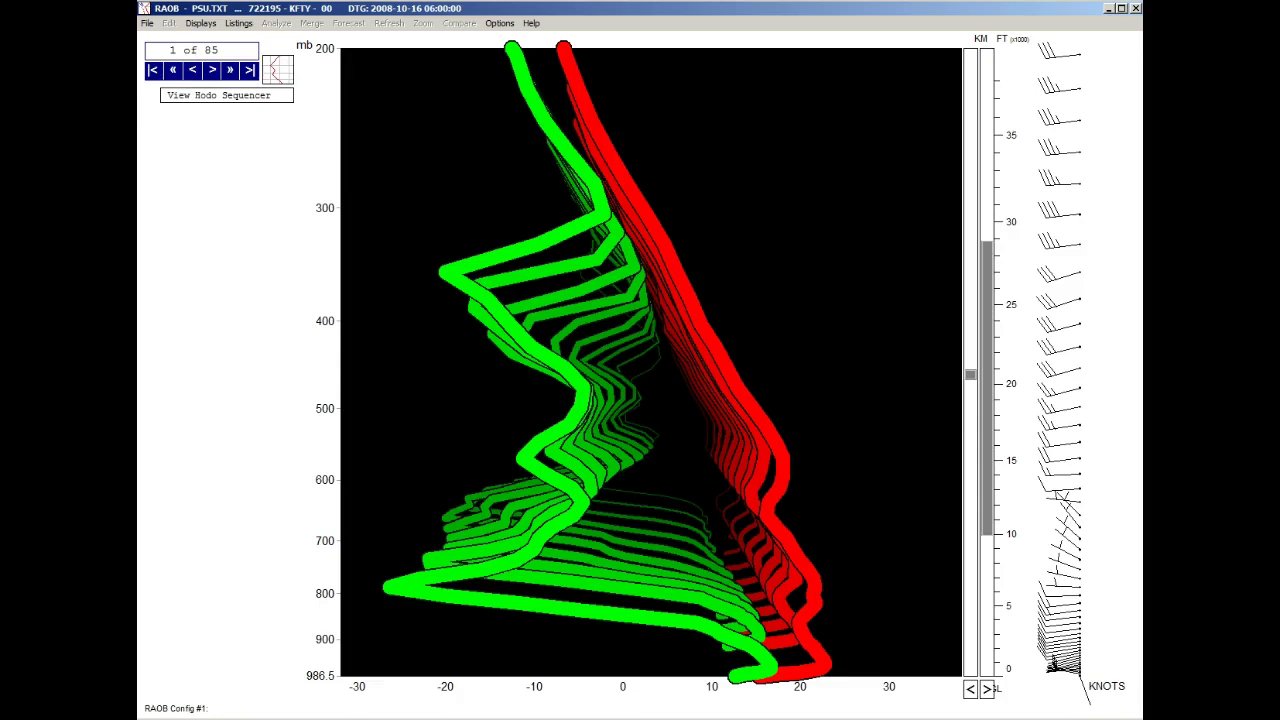
click(231, 71)
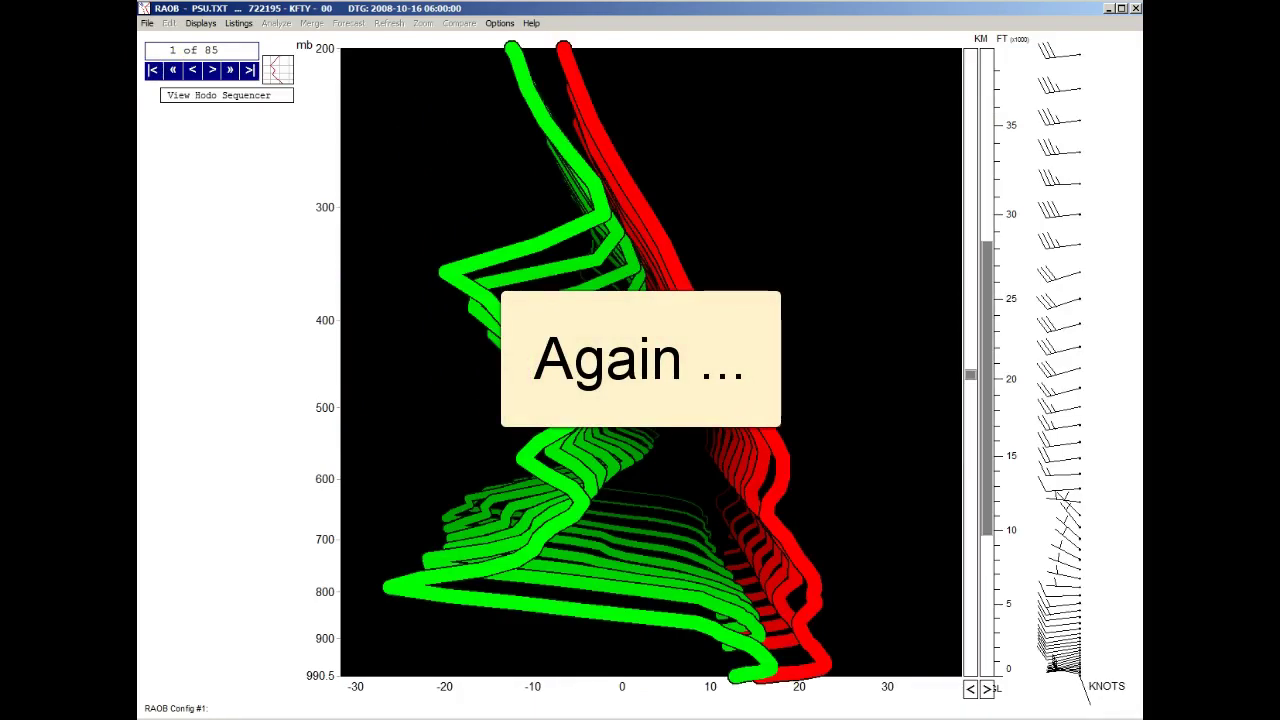
click(230, 70)
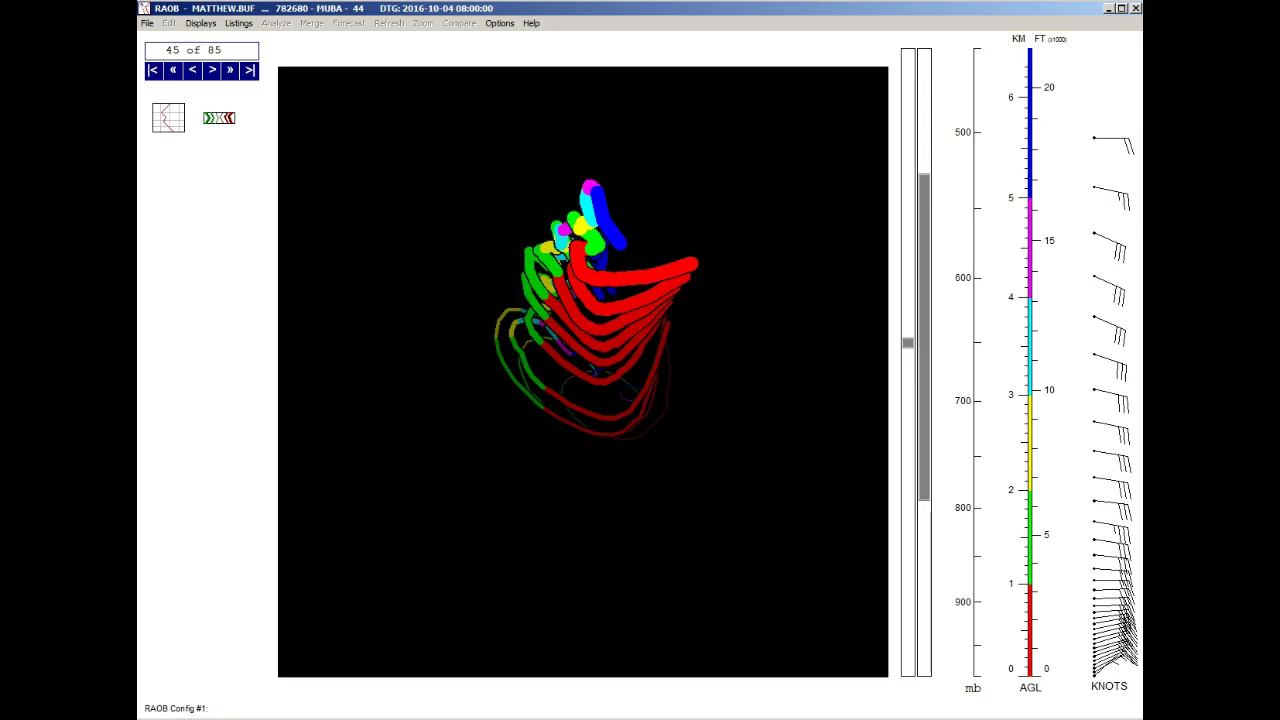
Loop the MATTHEW.BUF hodograph animation, then restart the loop.
click(229, 72)
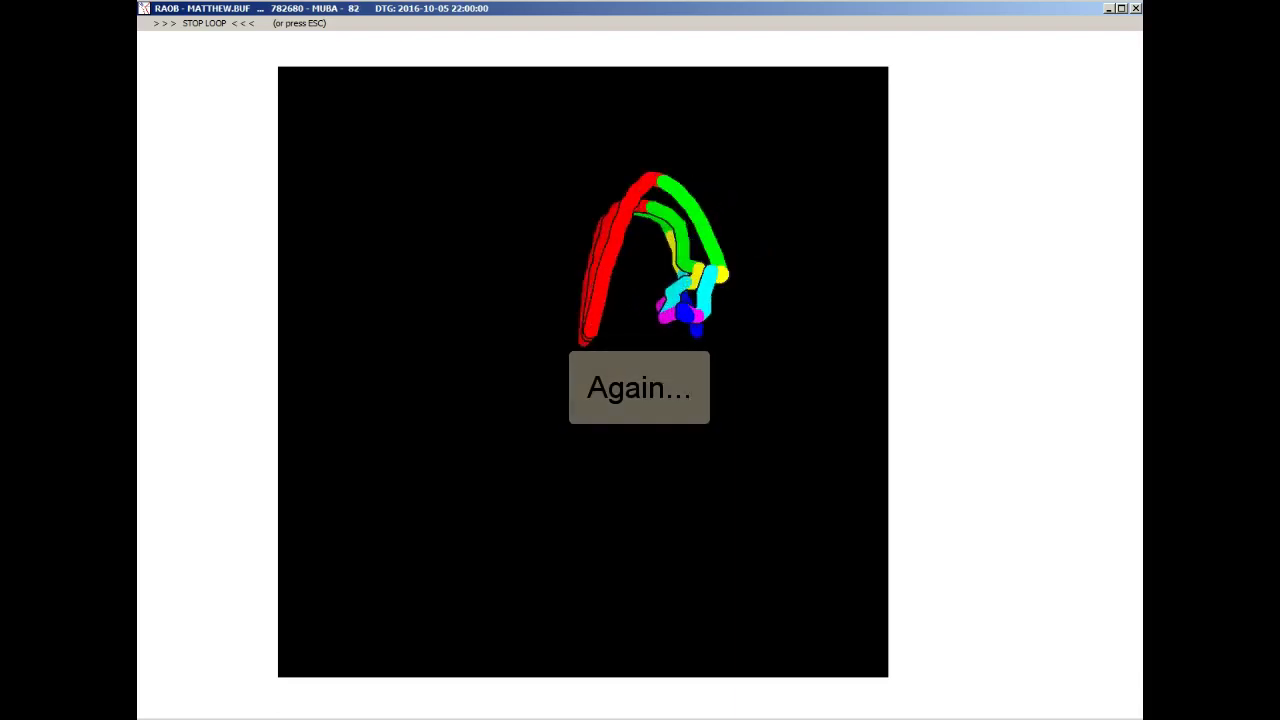
click(206, 88)
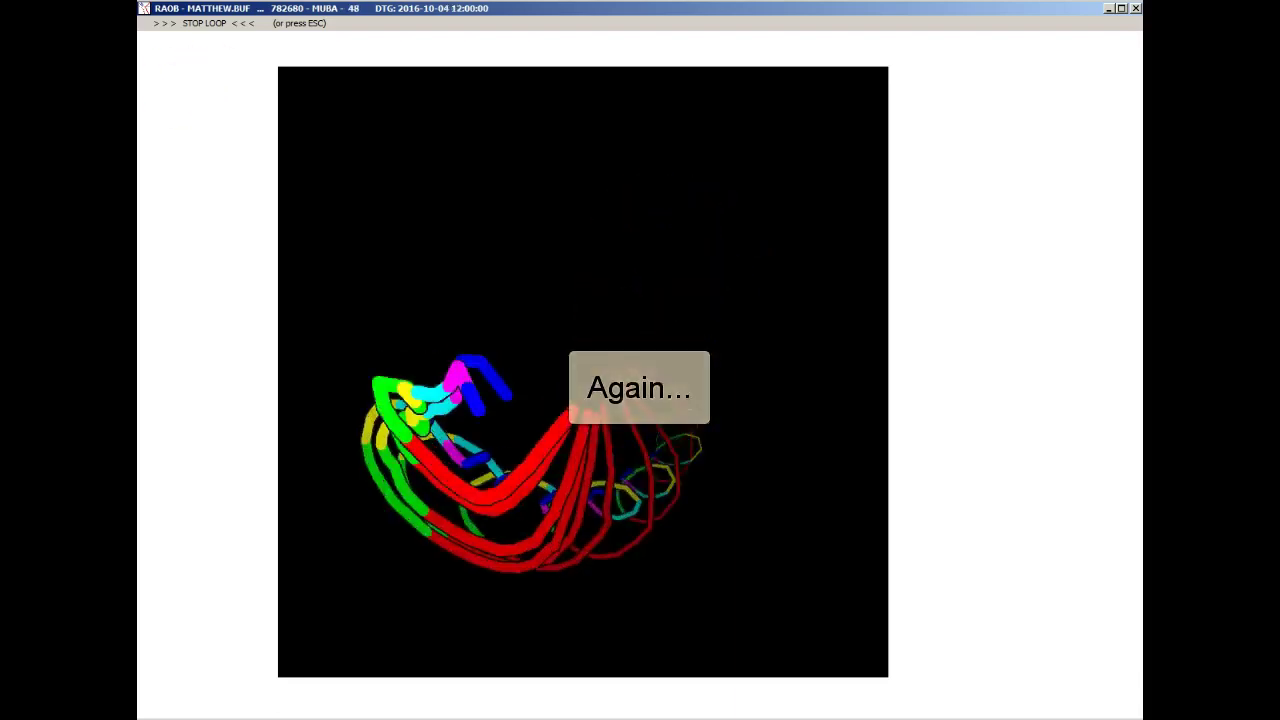